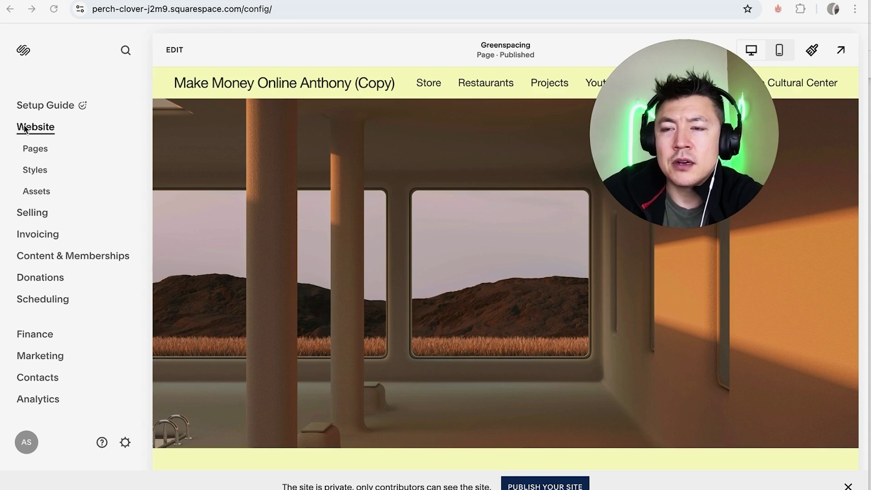
Step: Open the Pages list and preview the Float House (Copy) page from Not Linked
click(38, 147)
click(36, 147)
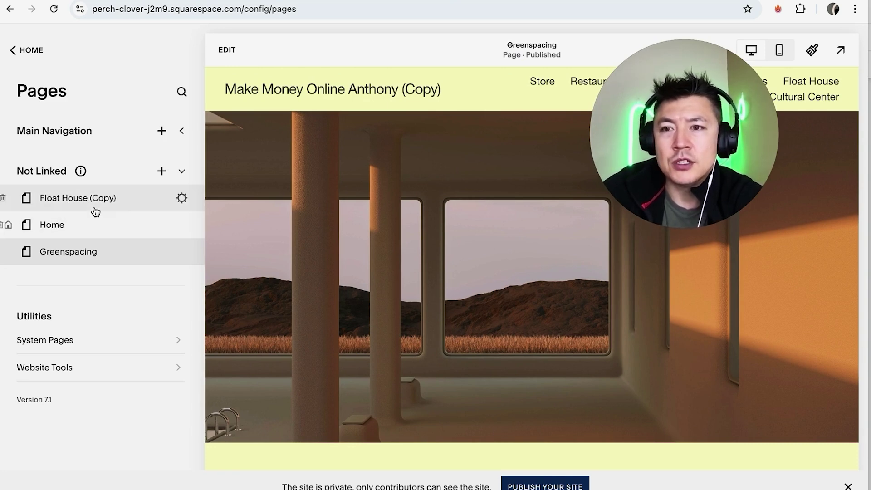
click(78, 203)
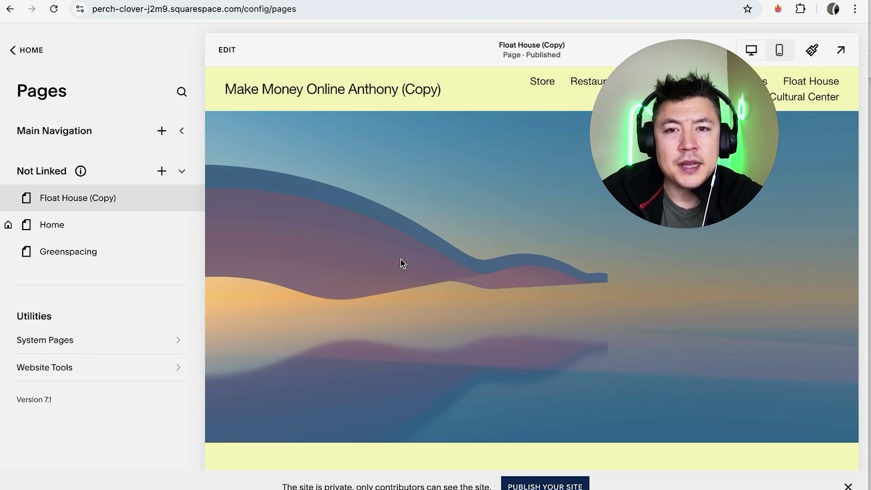
scroll(405, 271, down, 5)
scroll(405, 271, up, 5)
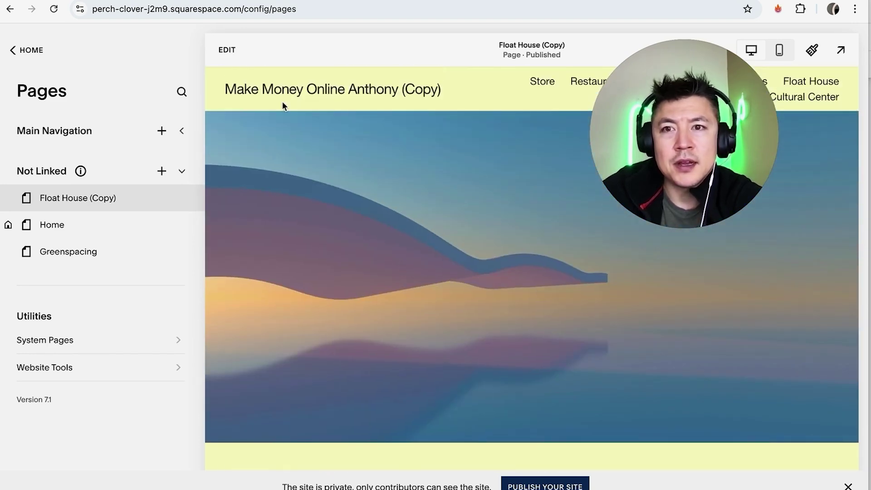
Step: Enter edit mode on Float House (Copy), leave header editing, and select the top banner image
click(227, 51)
click(345, 139)
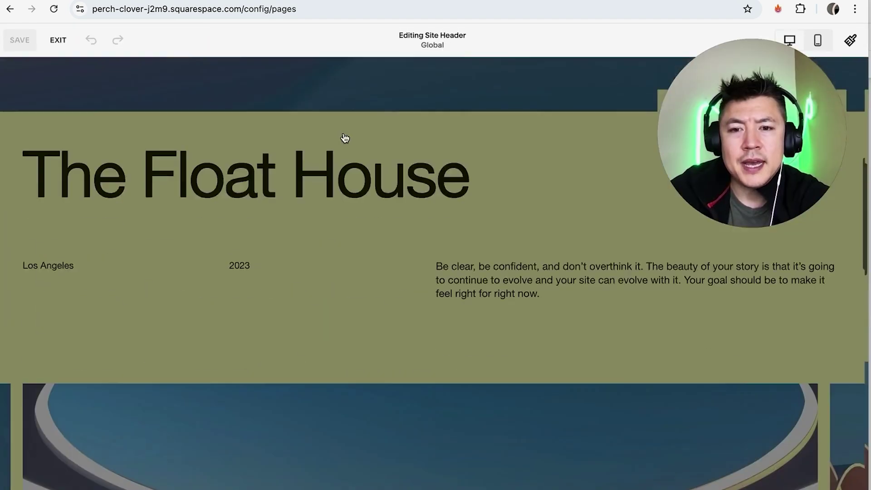
scroll(344, 136, down, 3)
scroll(344, 159, up, 5)
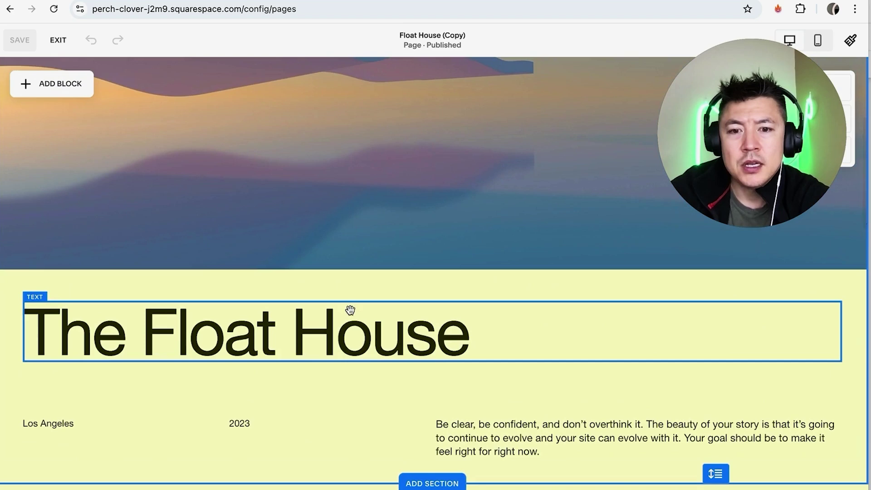
scroll(362, 328, down, 7)
scroll(362, 328, up, 12)
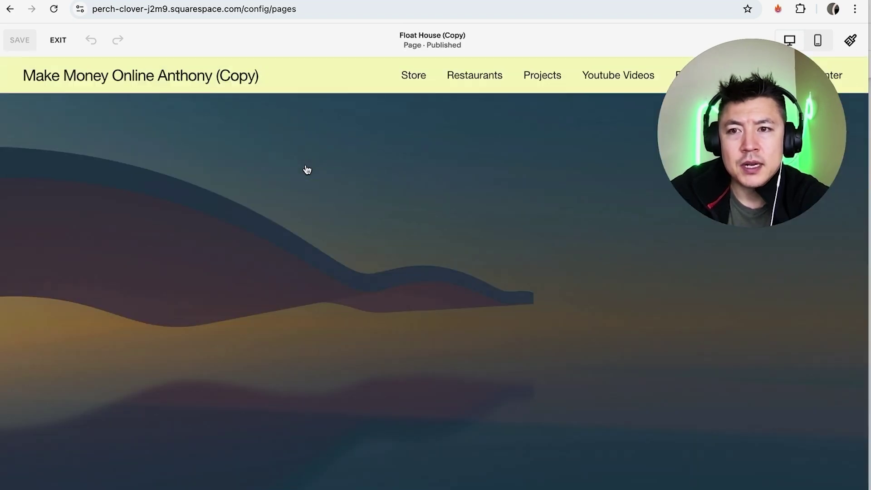
click(305, 165)
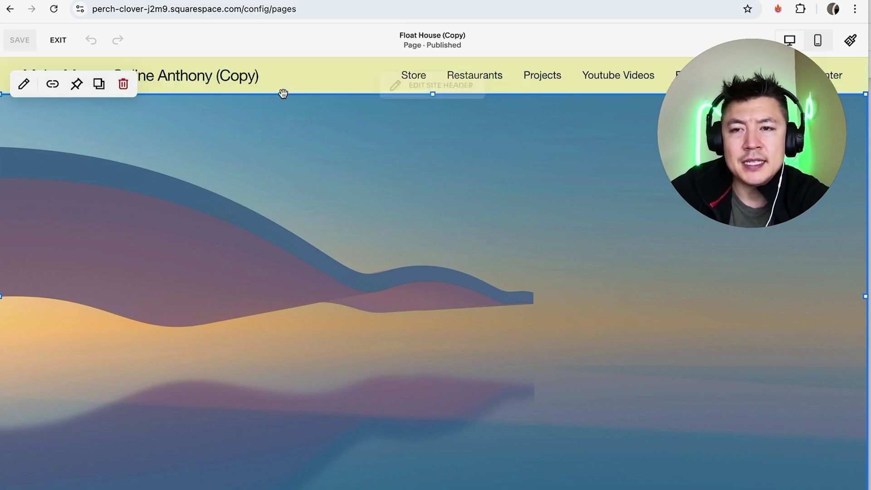
Step: Browse the new section templates, then close them without adding a section
mouse_move(424, 93)
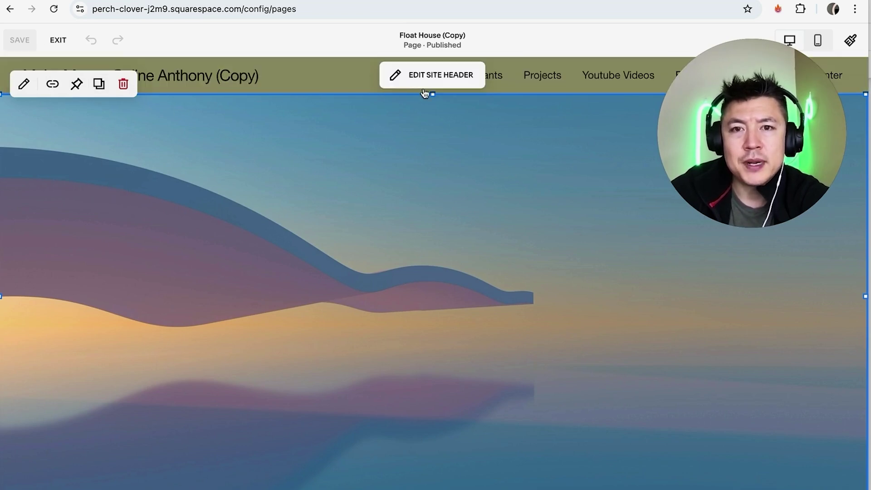
scroll(433, 97, down, 10)
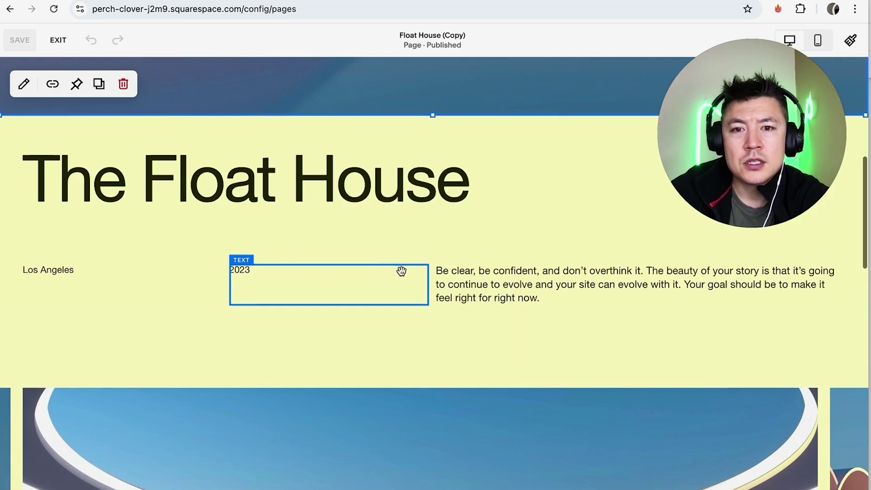
mouse_move(422, 326)
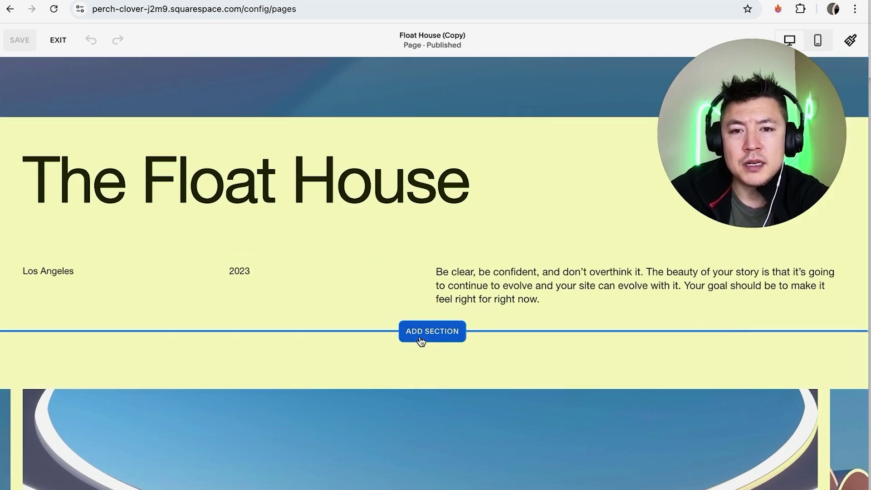
click(444, 333)
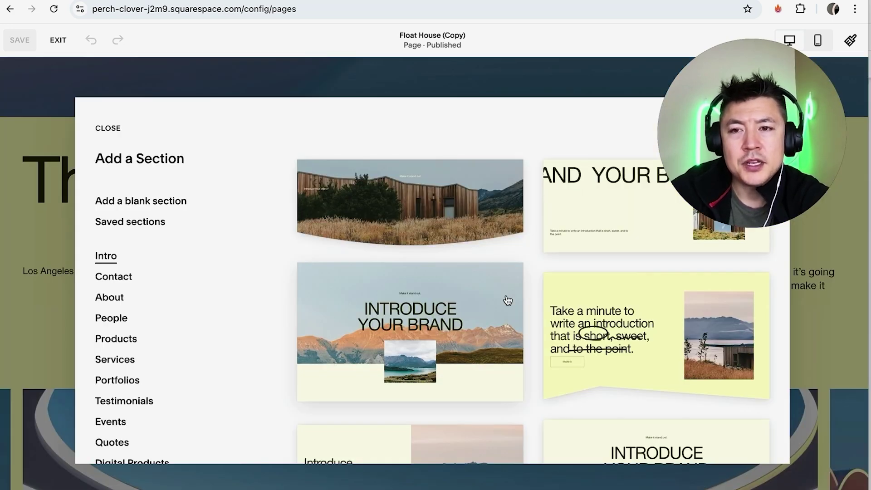
scroll(506, 300, down, 5)
scroll(506, 295, up, 1)
scroll(506, 296, down, 3)
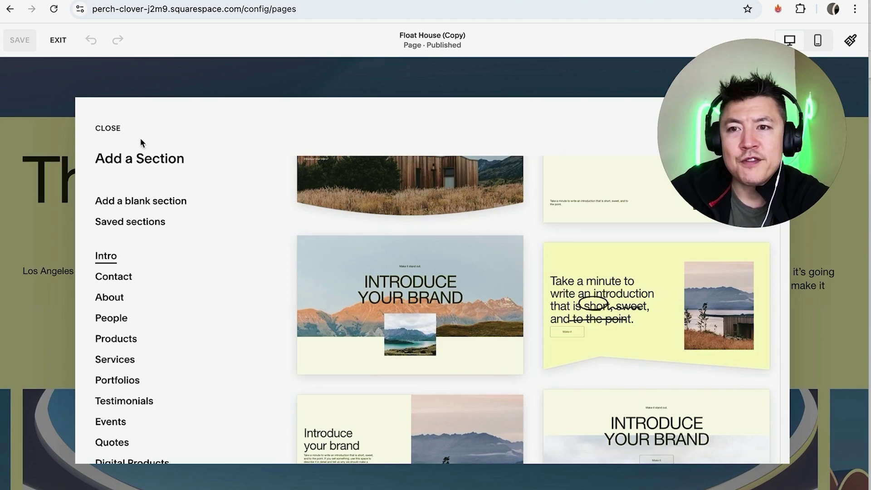
click(109, 128)
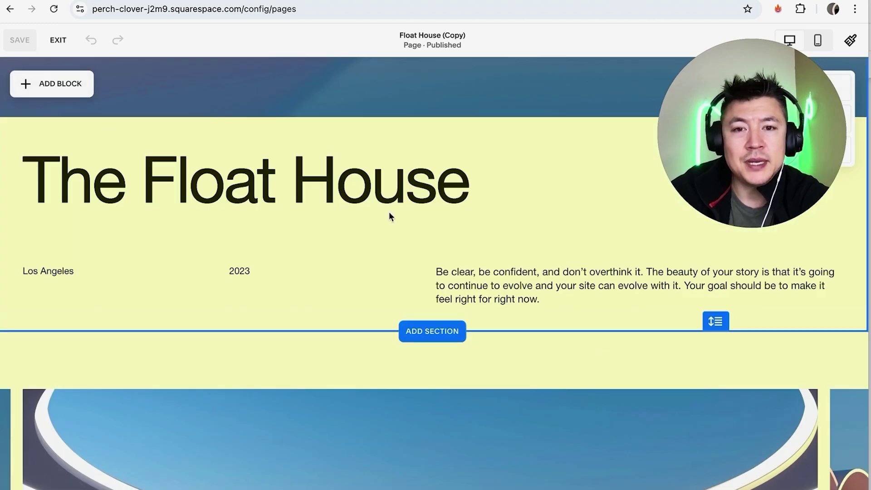
scroll(389, 213, down, 6)
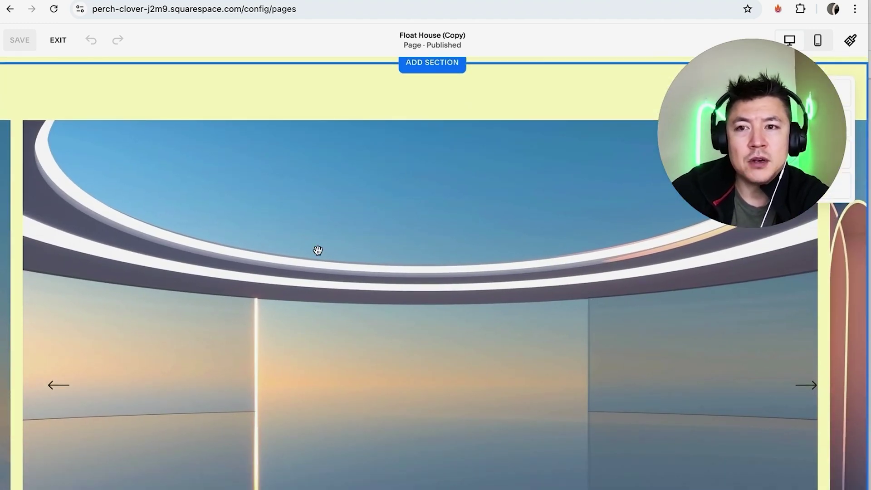
scroll(317, 251, down, 2)
scroll(317, 257, up, 3)
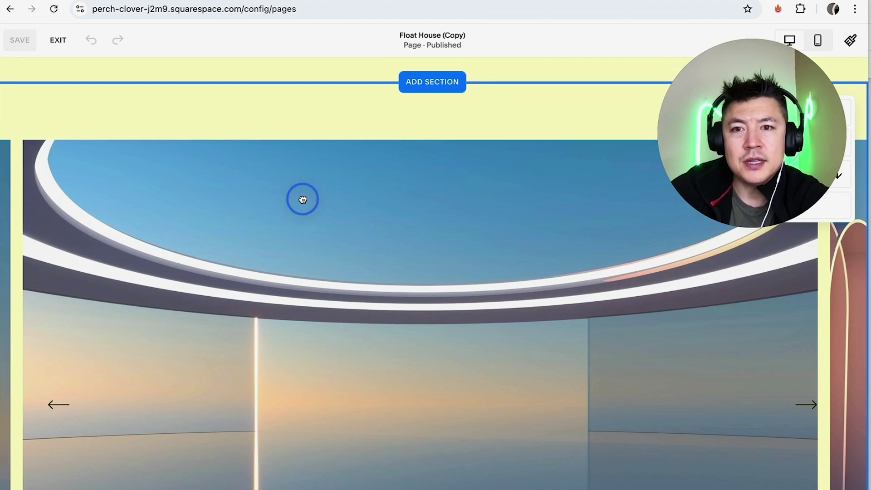
scroll(105, 184, up, 5)
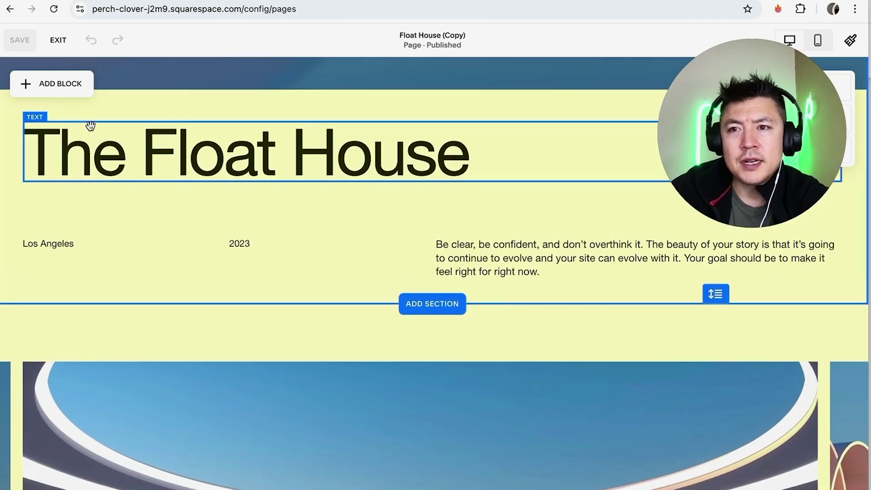
Step: Add a Video block and place it on the banner above 'The Float House' heading
click(57, 84)
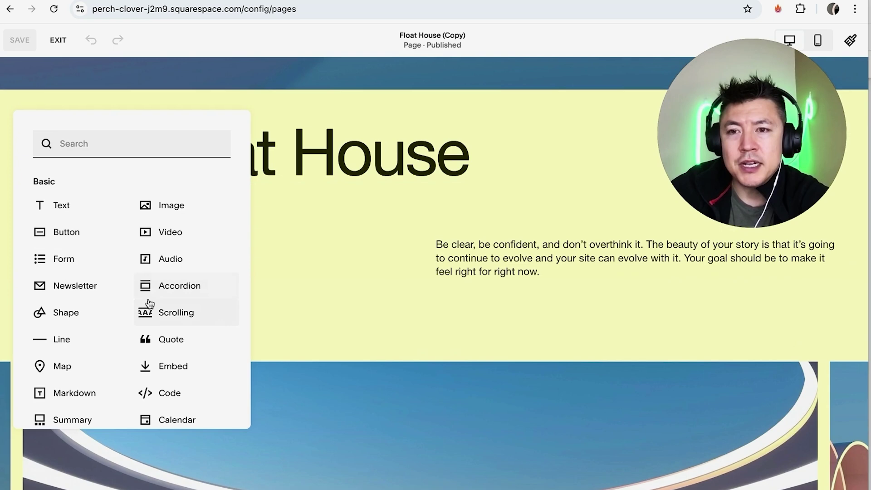
click(170, 237)
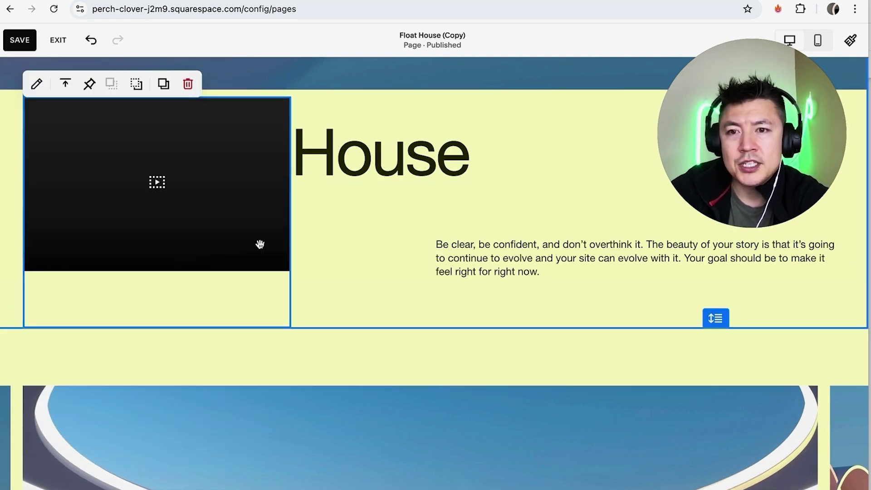
scroll(393, 266, up, 2)
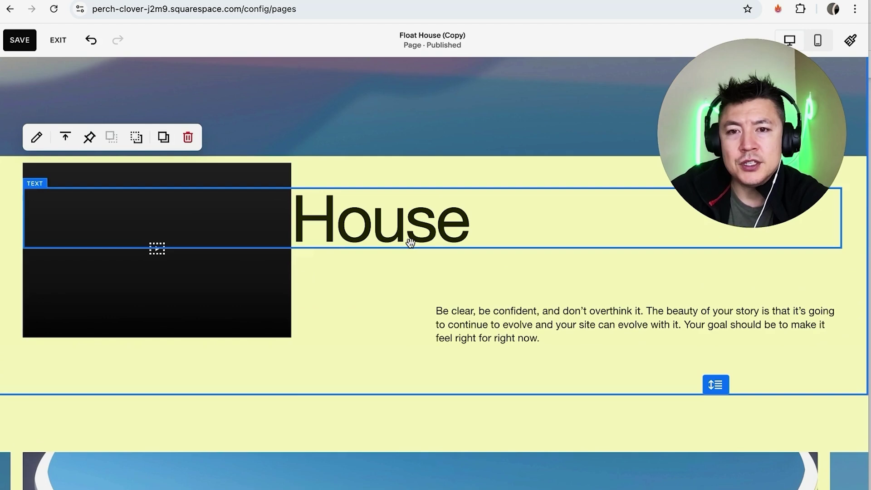
scroll(407, 259, up, 5)
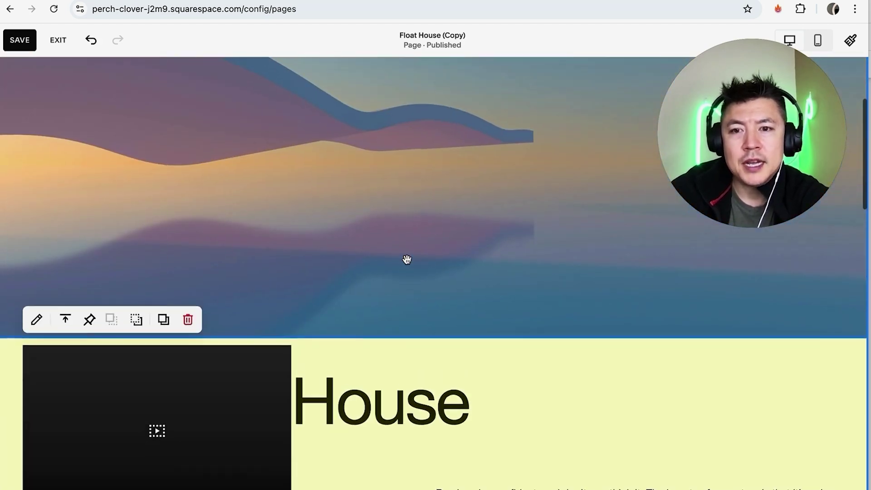
drag(251, 362, 526, 148)
click(225, 222)
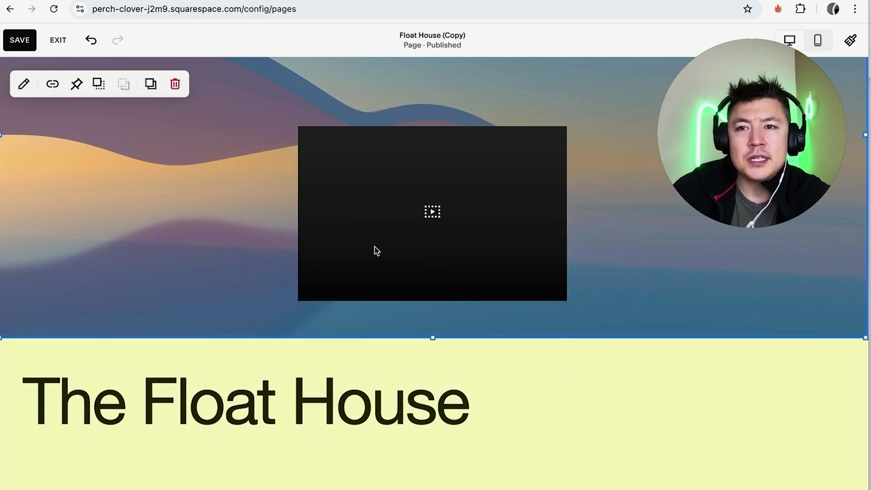
click(500, 238)
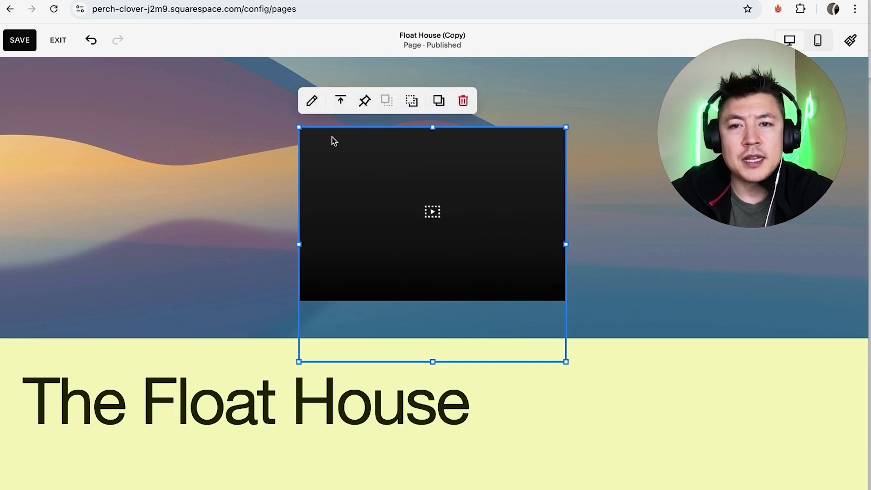
Step: Upload the 'Kickboxing Gym In Quito Ecuador' clip from the computer into the video block
click(312, 101)
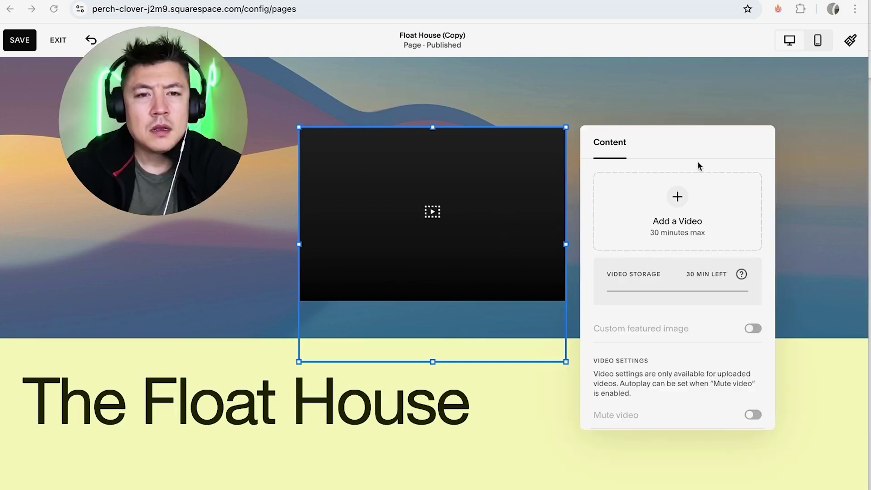
click(679, 210)
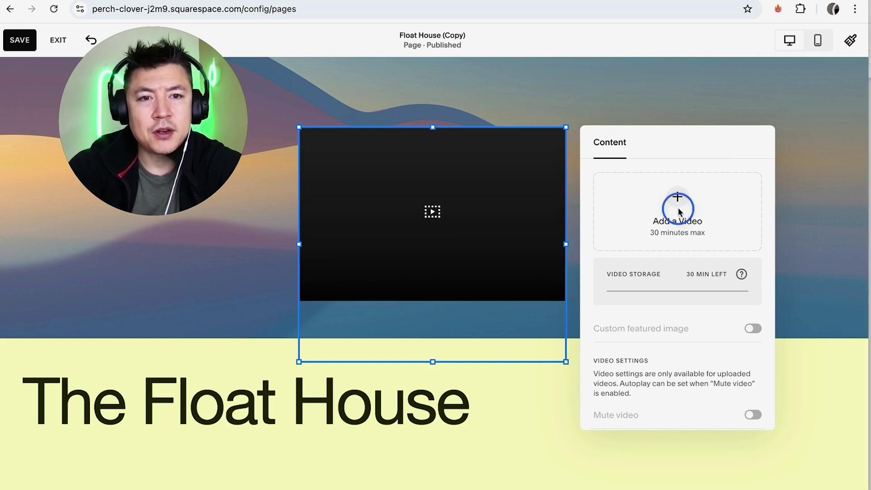
click(678, 207)
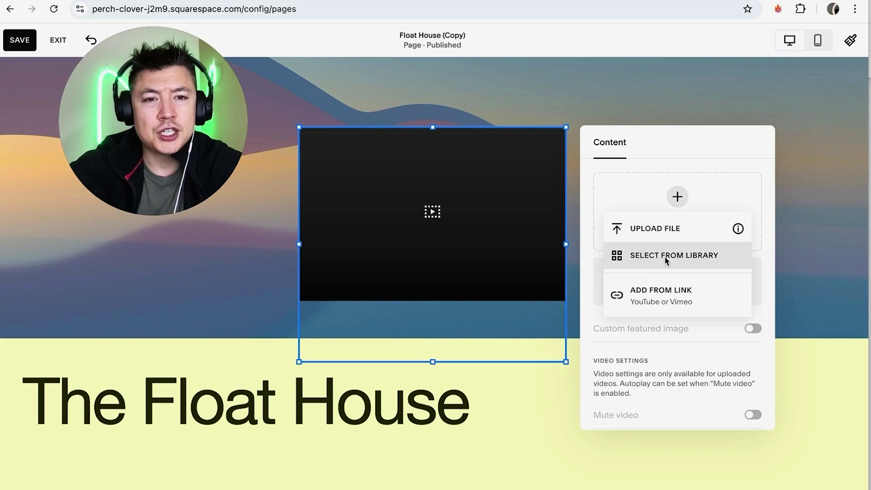
click(659, 228)
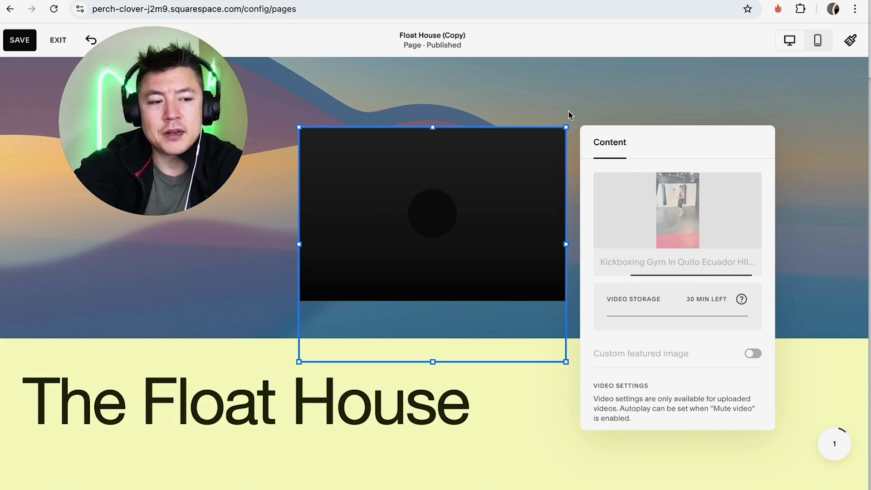
Step: Move the video block right on the banner and enlarge it from the top-right corner
click(575, 125)
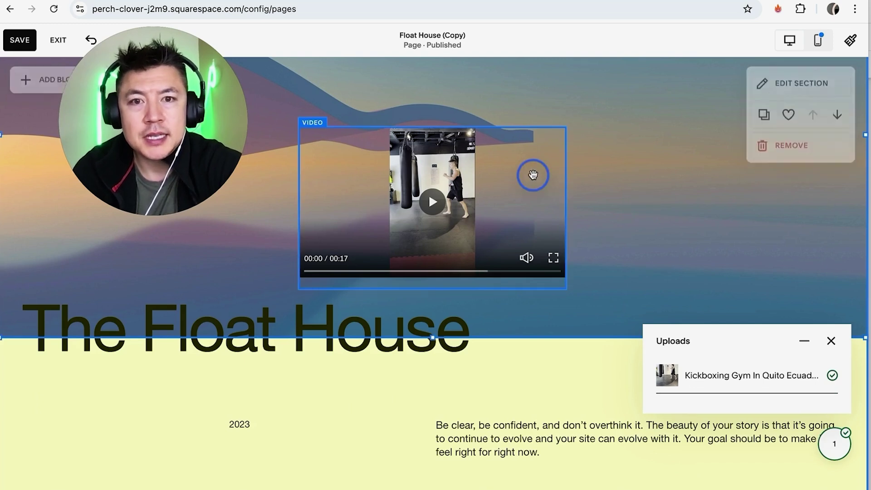
drag(531, 173, 636, 165)
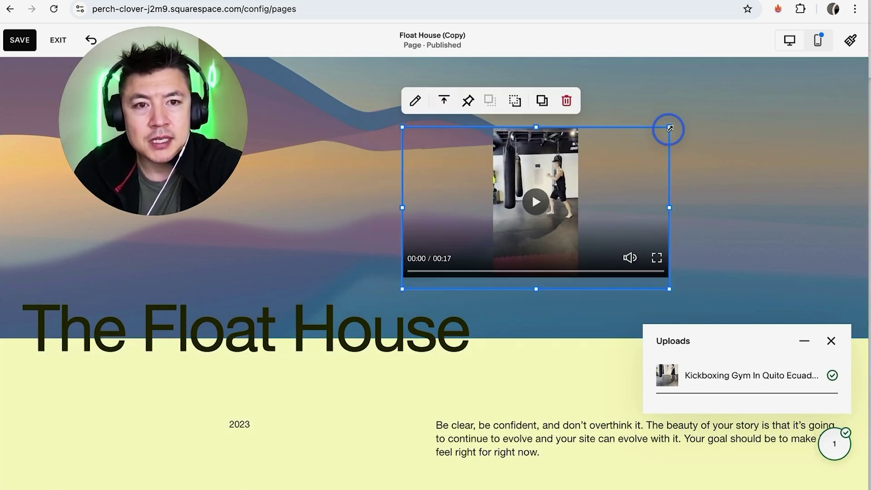
drag(671, 129, 621, 150)
Step: Finish resizing the banner video block and dismiss the uploads notification
click(645, 166)
click(645, 167)
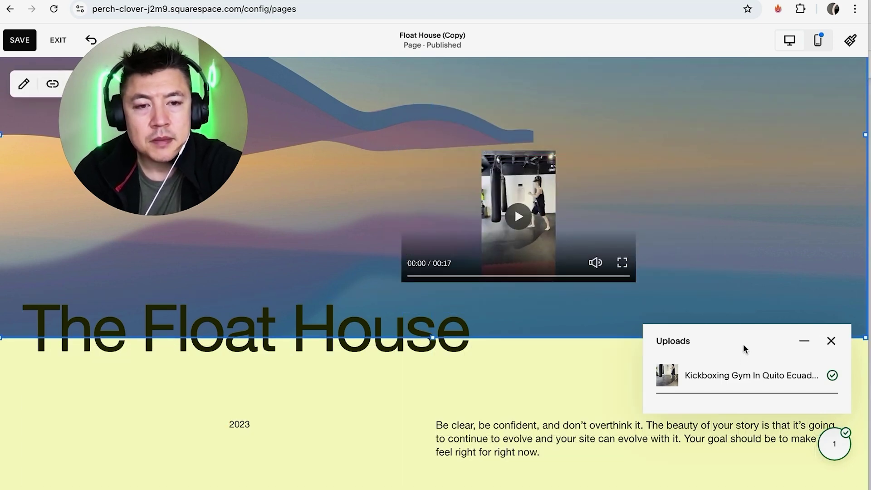
click(832, 342)
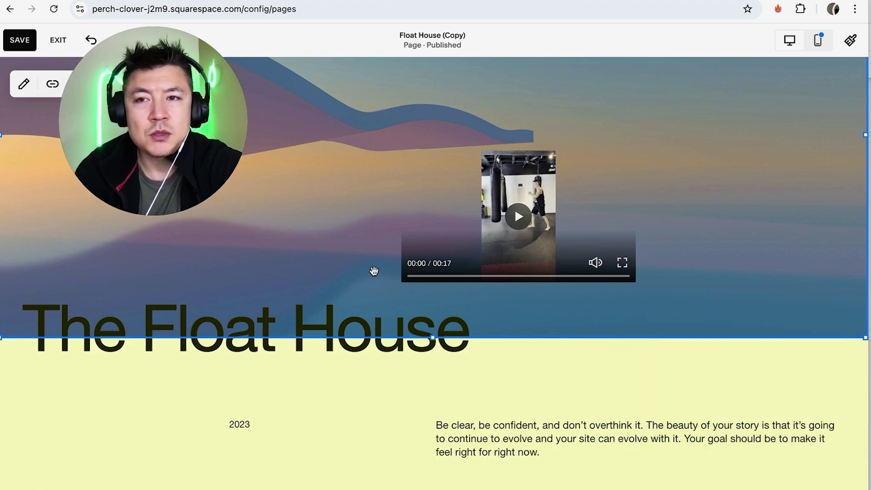
click(334, 253)
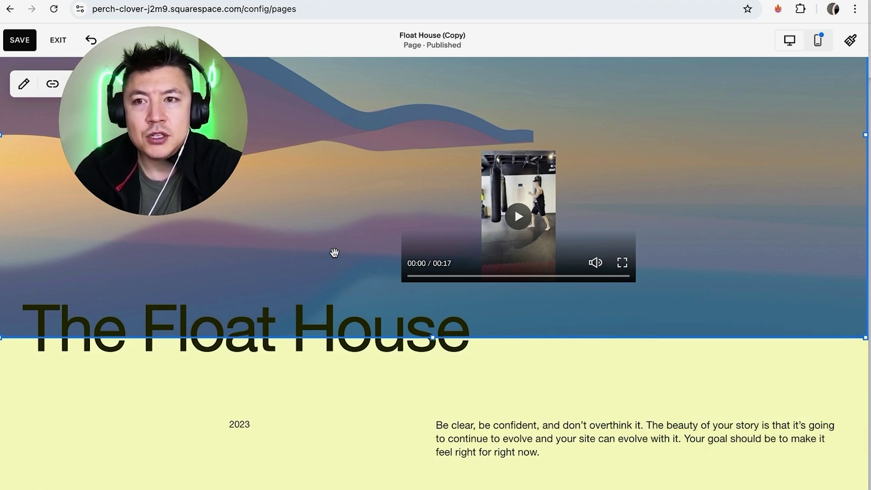
Step: Add a second Video block to the banner section and move it below the title
click(265, 355)
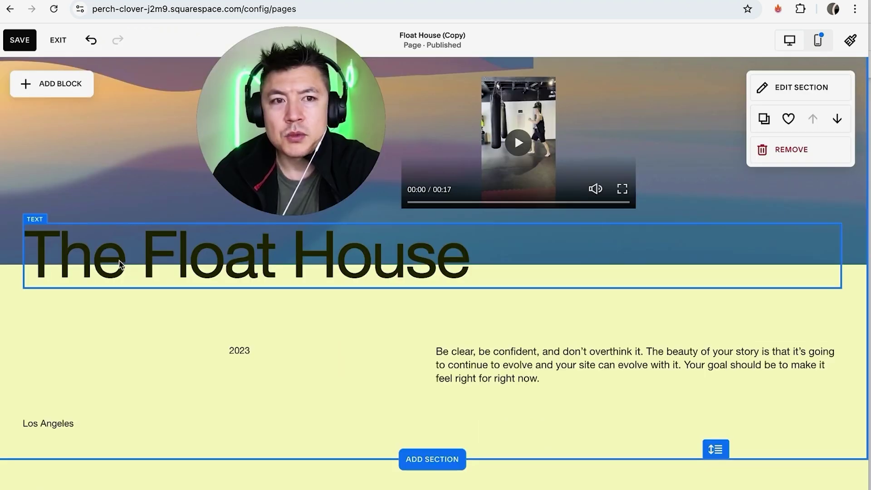
click(54, 87)
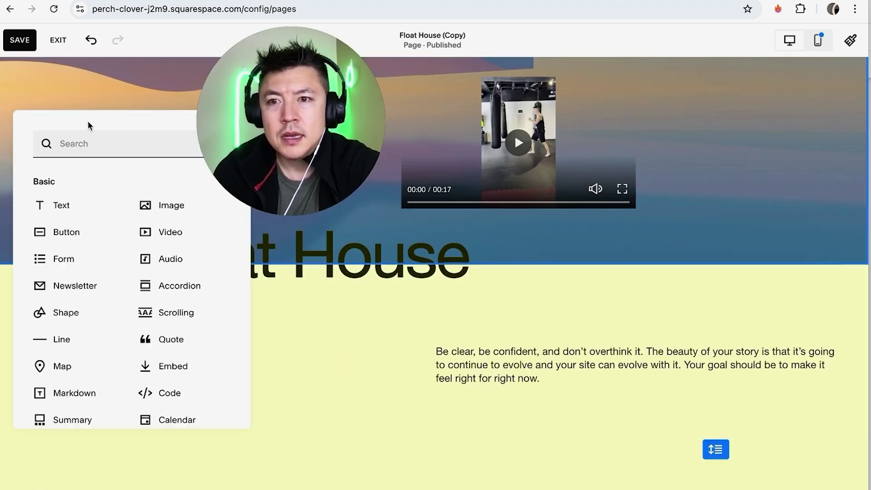
click(170, 232)
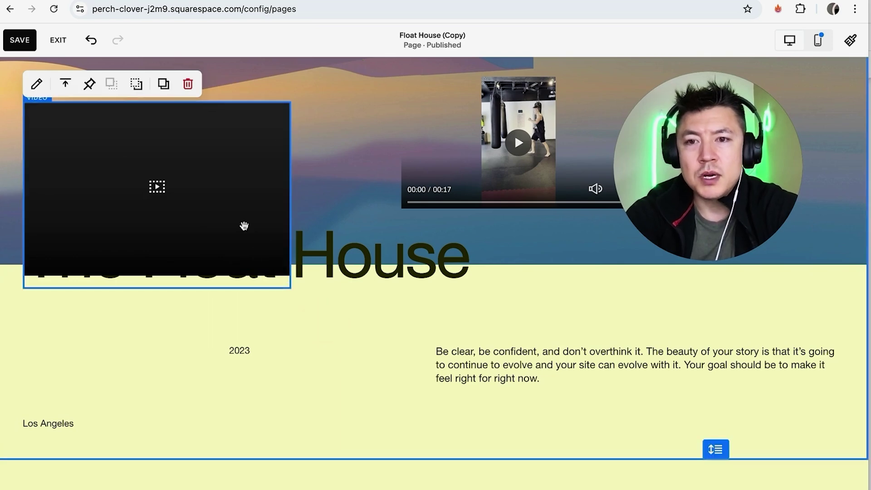
drag(243, 227, 270, 394)
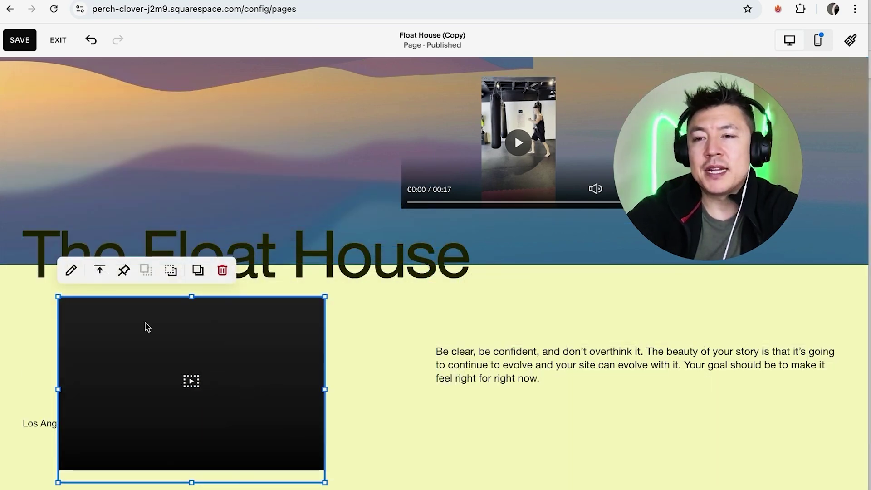
Step: Choose to add the second block's video from a YouTube or Vimeo link
click(70, 271)
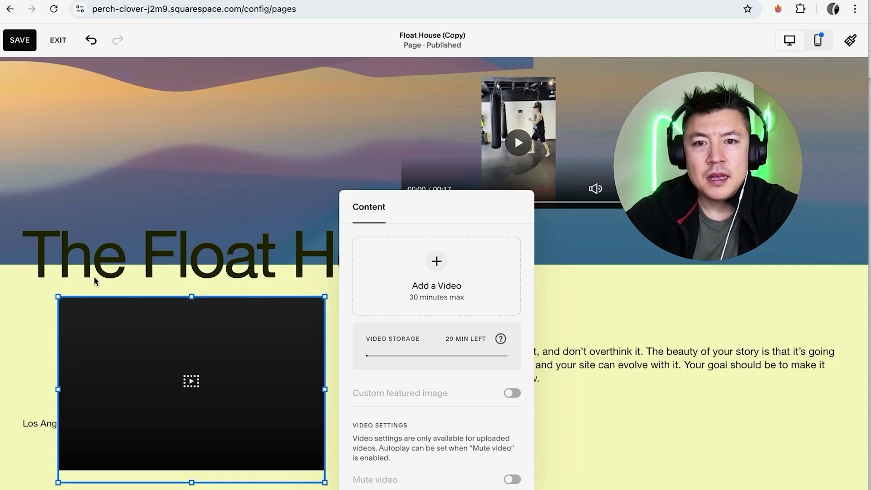
click(433, 267)
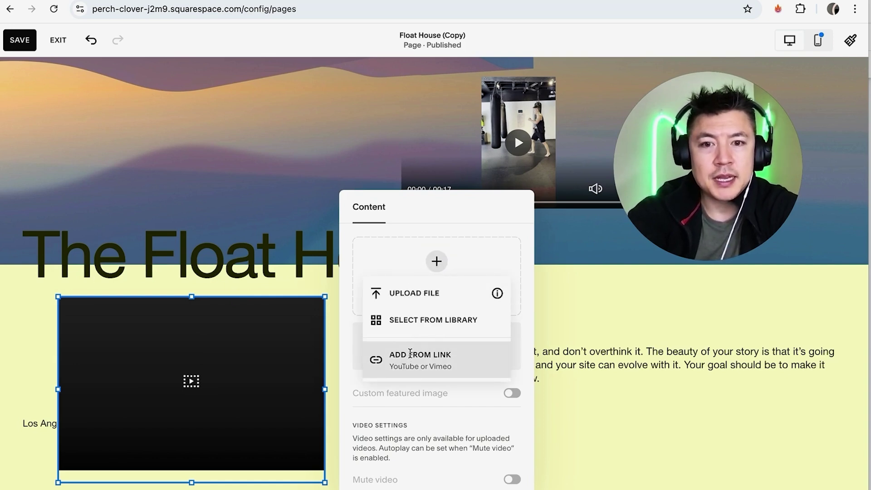
click(434, 362)
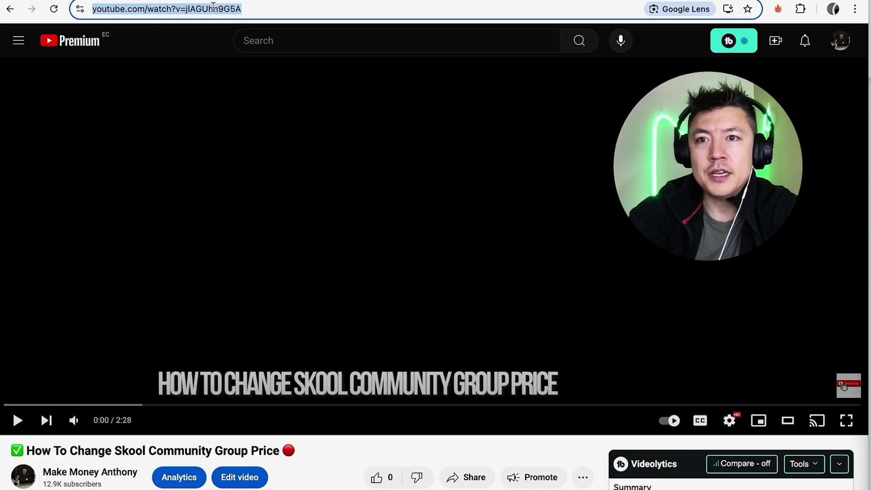
Step: Open the Share options for the 'How To Change Skool Community Group Price' YouTube video
click(461, 481)
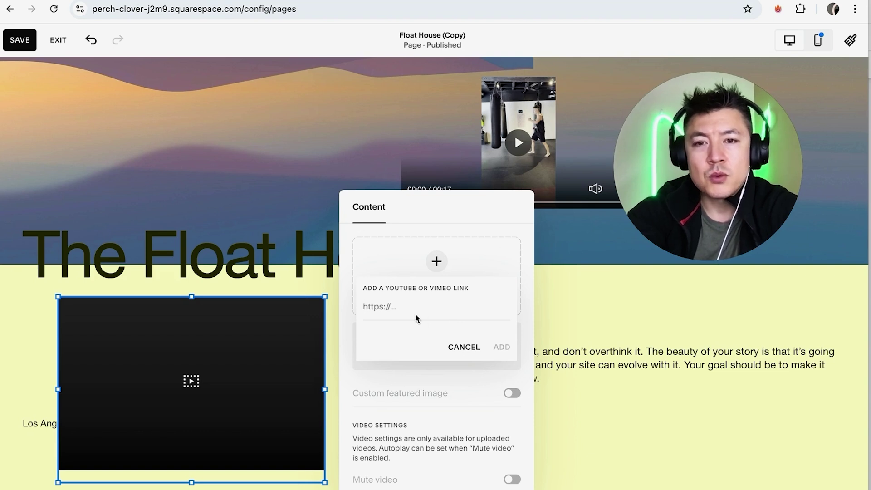
Step: Paste the copied YouTube URL into the link field, add it, and close the Content panel
click(415, 315)
text(https://www.youtube.com/watch?v=jIAGUhn9G5A)
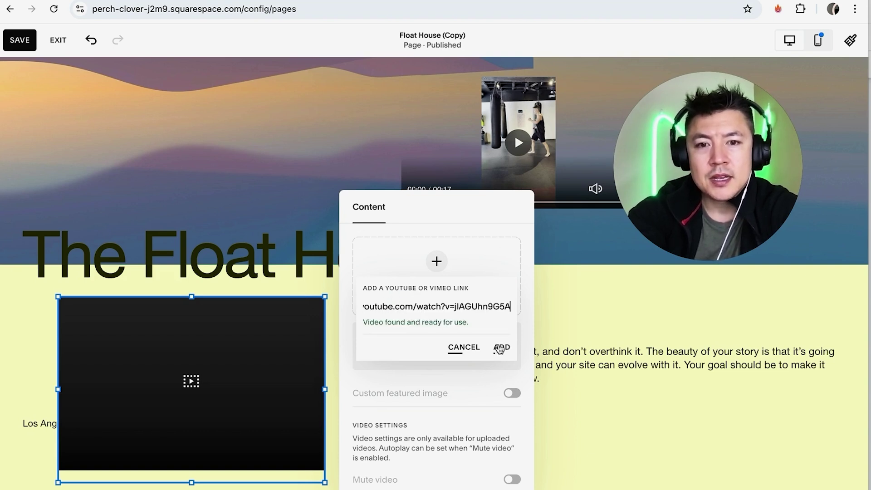
click(501, 347)
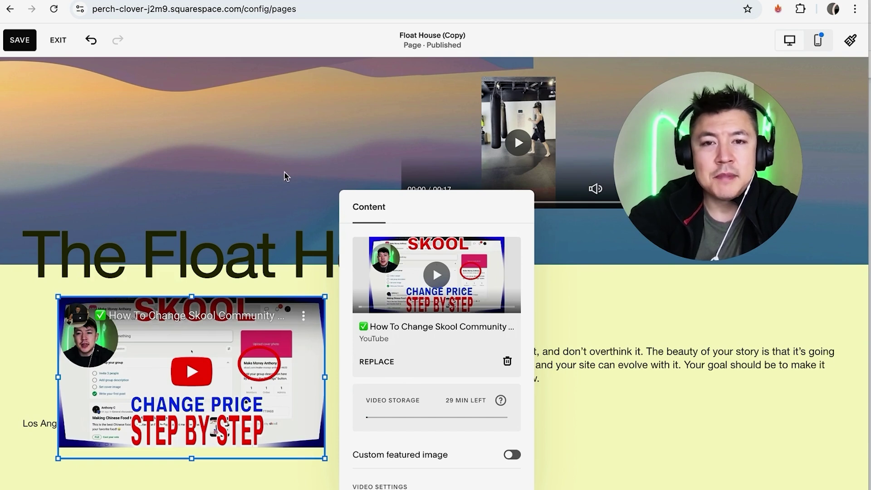
click(299, 166)
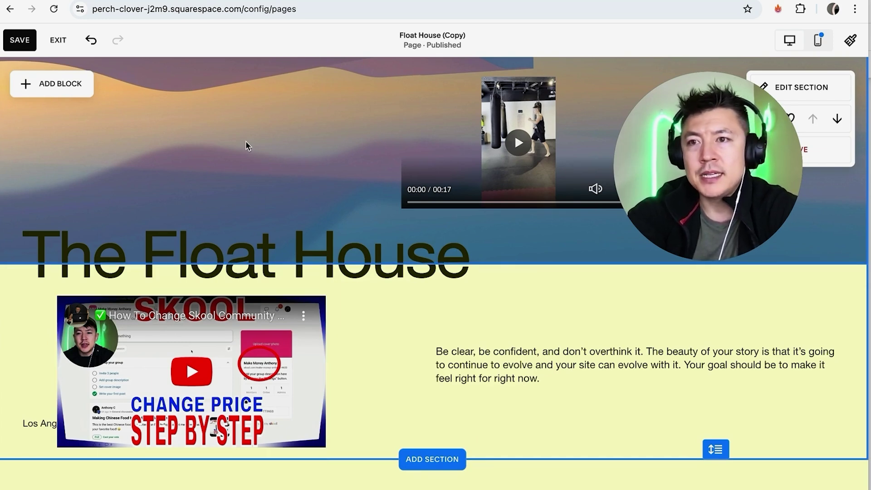
Step: Save the Float House (Copy) page with both videos in place
click(23, 41)
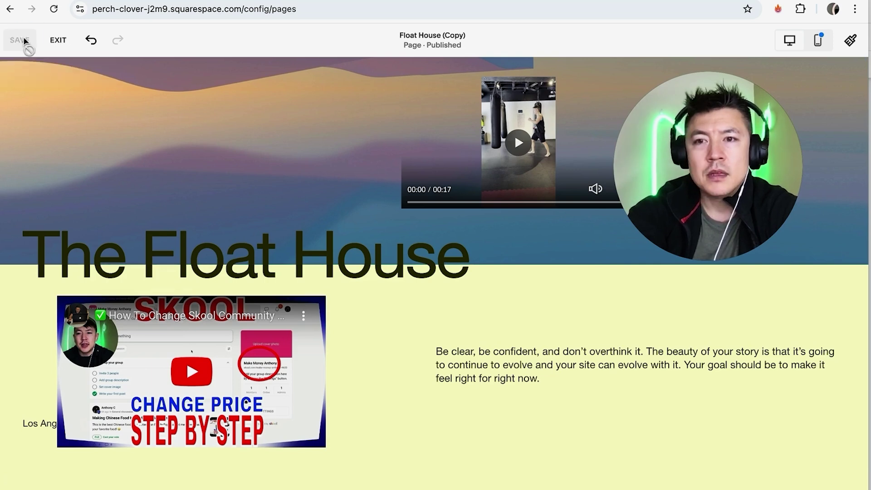